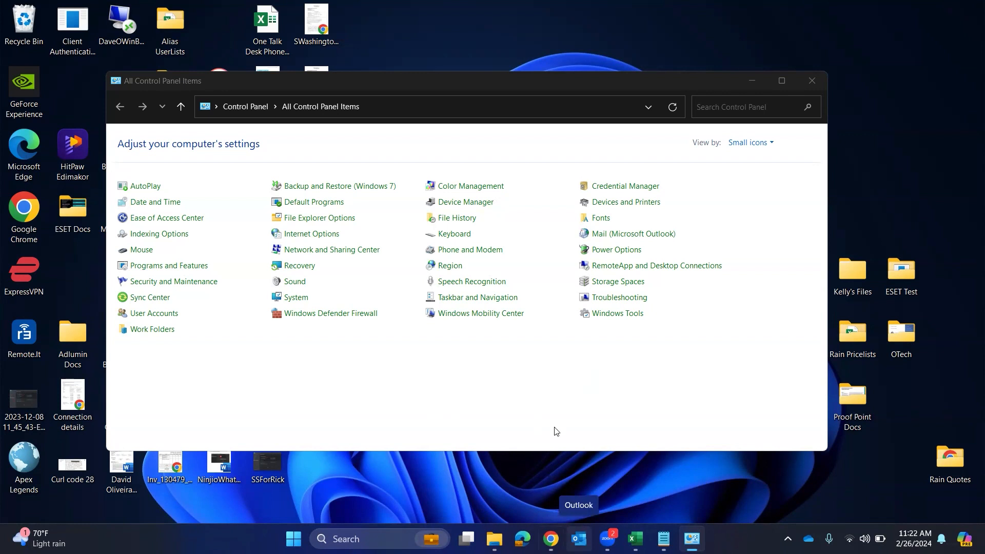
From Mail Setup, go to Account Settings' email list and begin adding a new account
{"action": "left_click", "coordinate": [618, 237]}
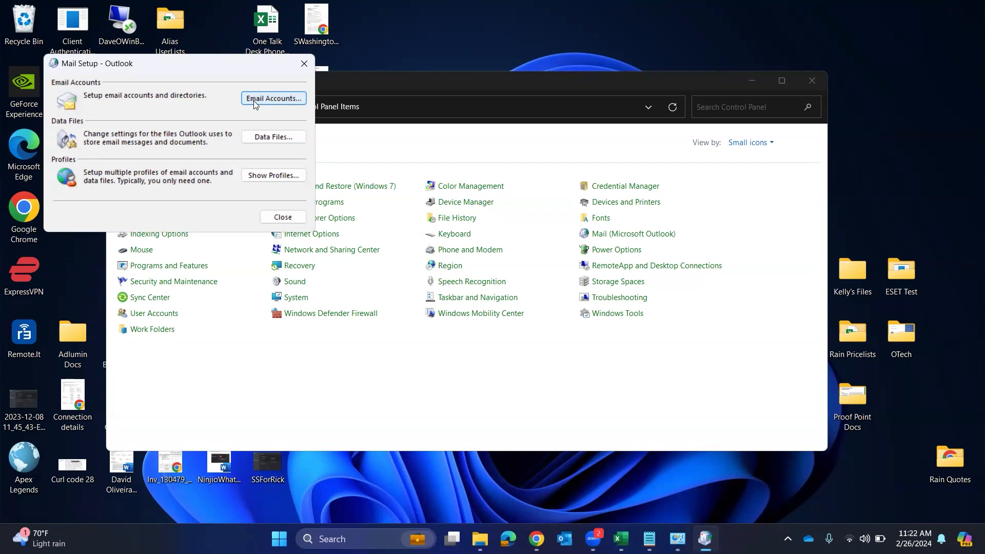
{"action": "left_click", "coordinate": [254, 100]}
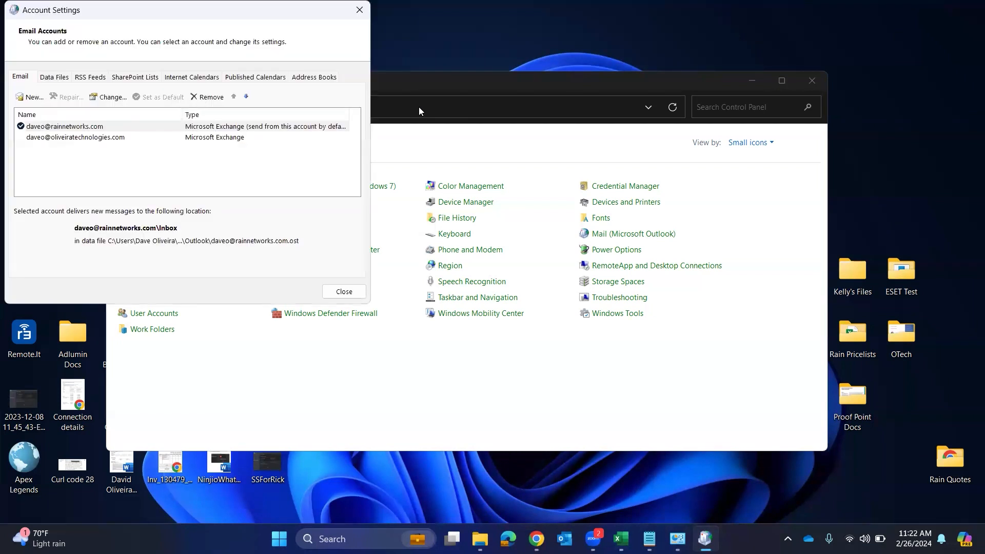
{"action": "left_click", "coordinate": [27, 101]}
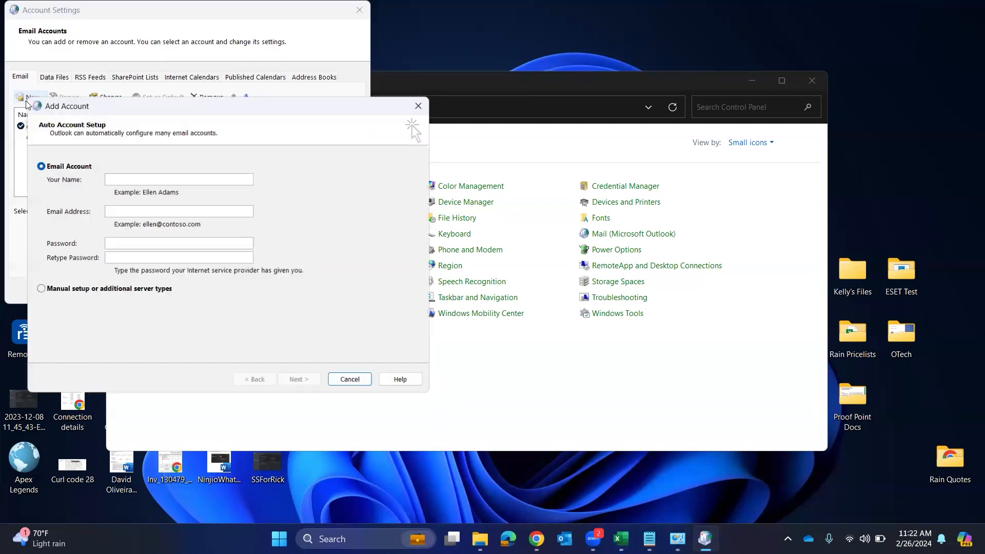
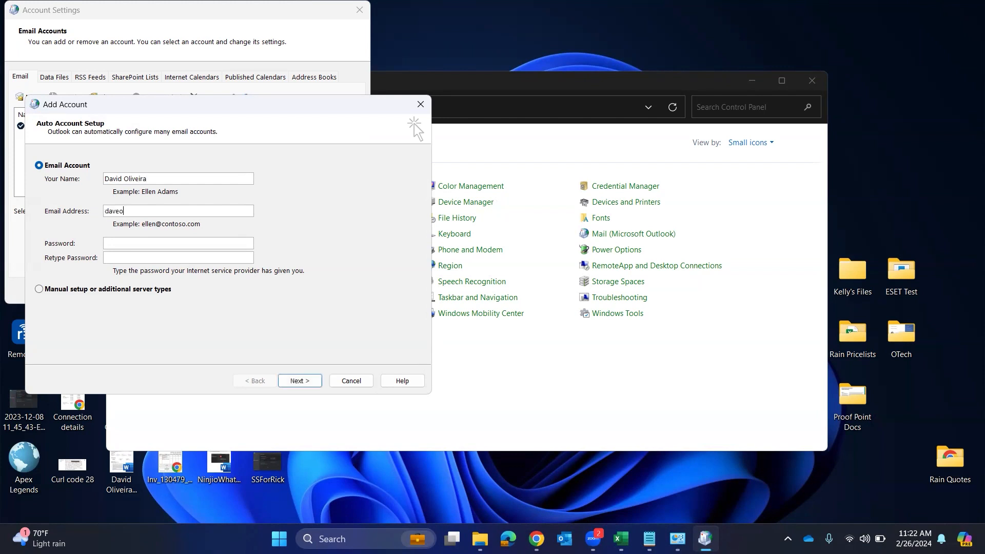
Enter the sender's name and e-mail address, switch to manual setup, and pick POP or IMAP
{"action": "left_click", "coordinate": [40, 289]}
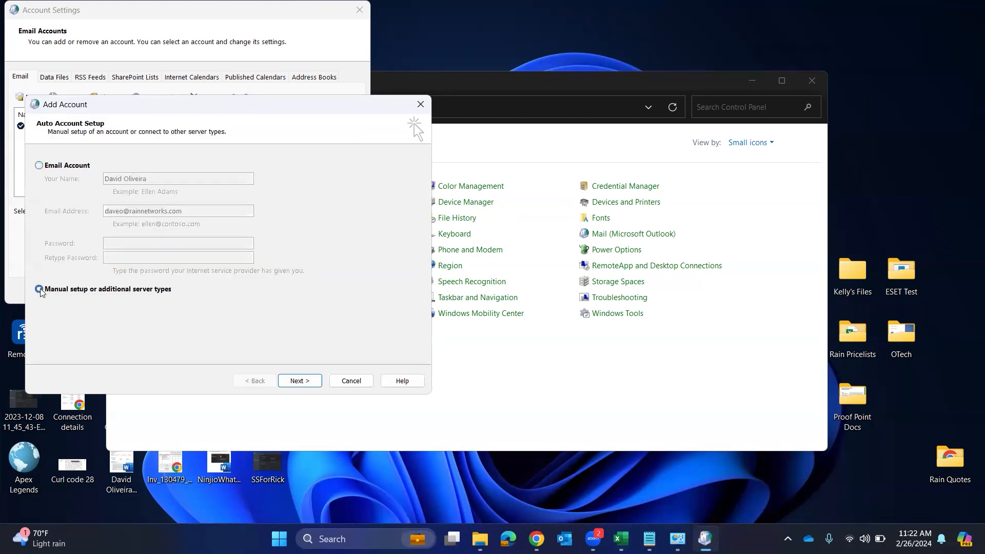
{"action": "left_click", "coordinate": [291, 385]}
{"action": "left_click", "coordinate": [69, 228]}
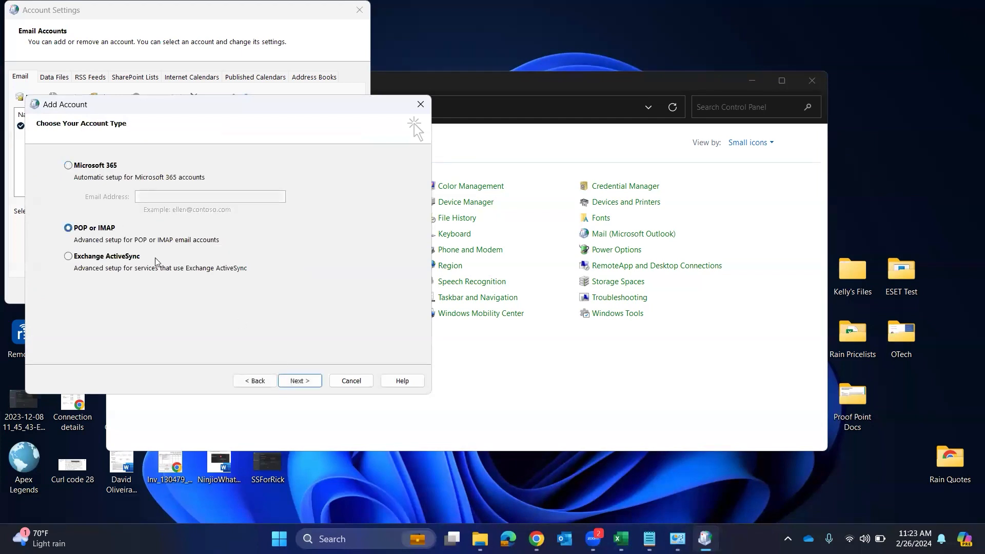
Set incoming server ssl.datamotion.com, outgoing server smtp.datamotion.com, and enter the account password
{"action": "left_click", "coordinate": [299, 380]}
{"action": "key", "text": "Tab"}
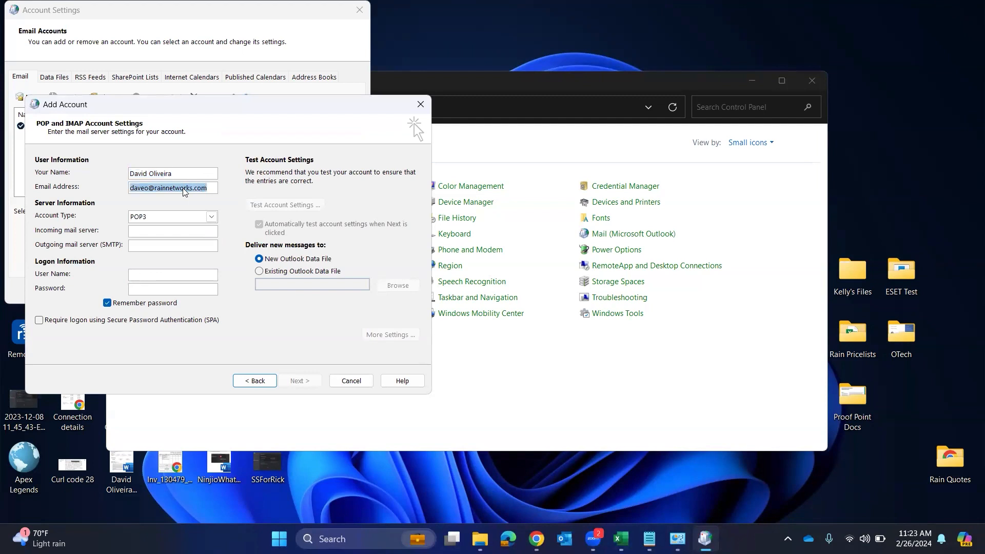
{"action": "left_click", "coordinate": [152, 274]}
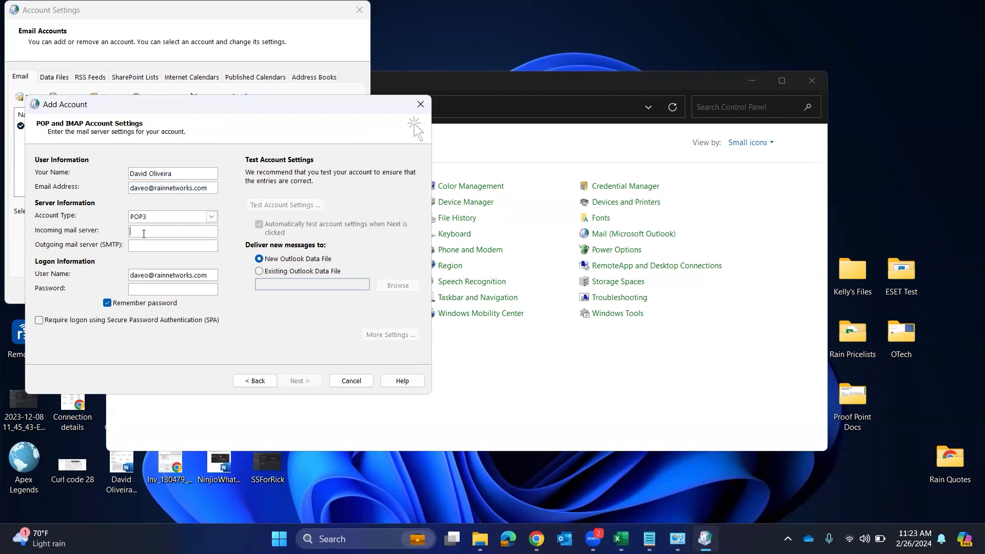
{"action": "left_click", "coordinate": [143, 233]}
{"action": "type", "text": "ssl.datamotion.comsmtp."}
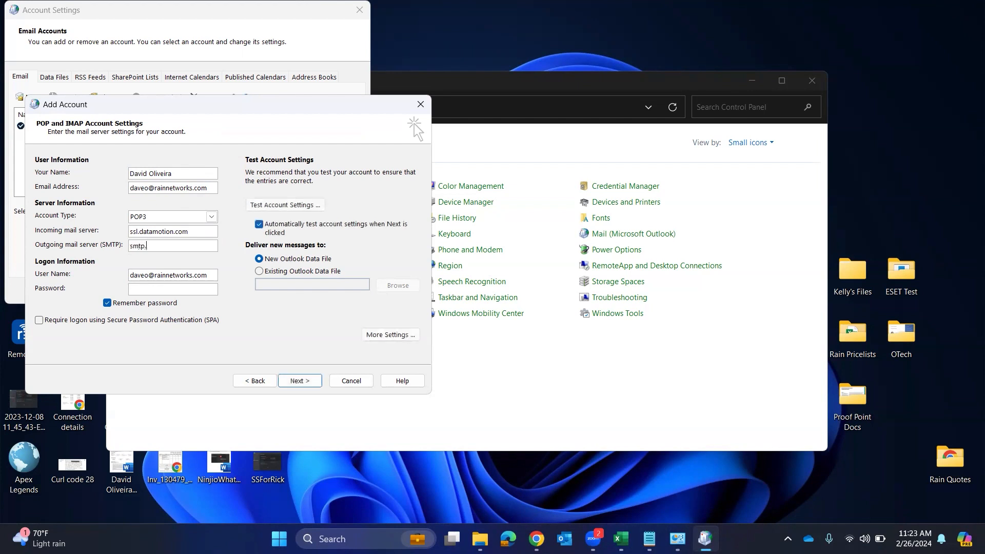
{"action": "type", "text": "datamotion.com"}
{"action": "left_click", "coordinate": [172, 289]}
{"action": "type", "text": "****"}
Name the account DataMotion SecureMail and require outgoing server authentication
{"action": "left_click", "coordinate": [390, 334]}
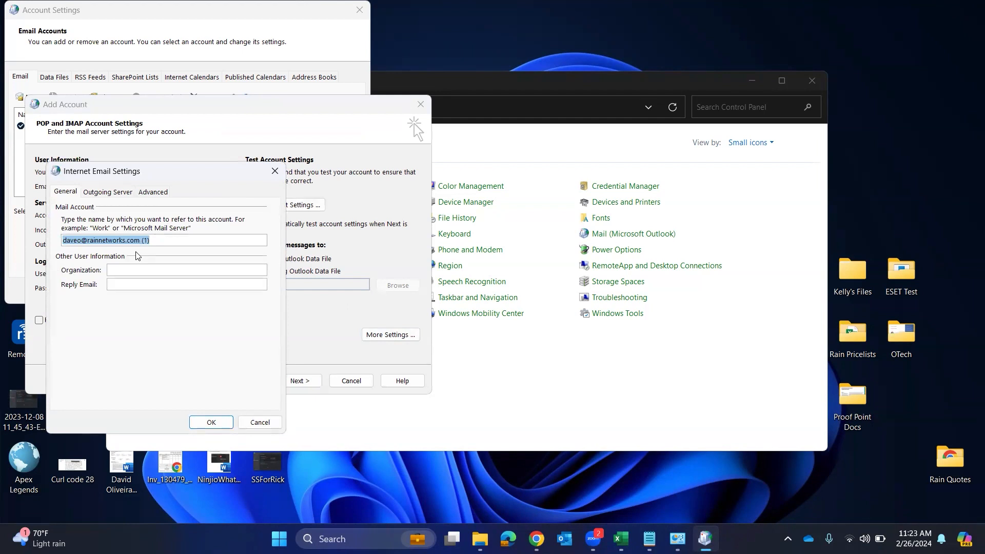
{"action": "type", "text": "DataMotion SecureMail"}
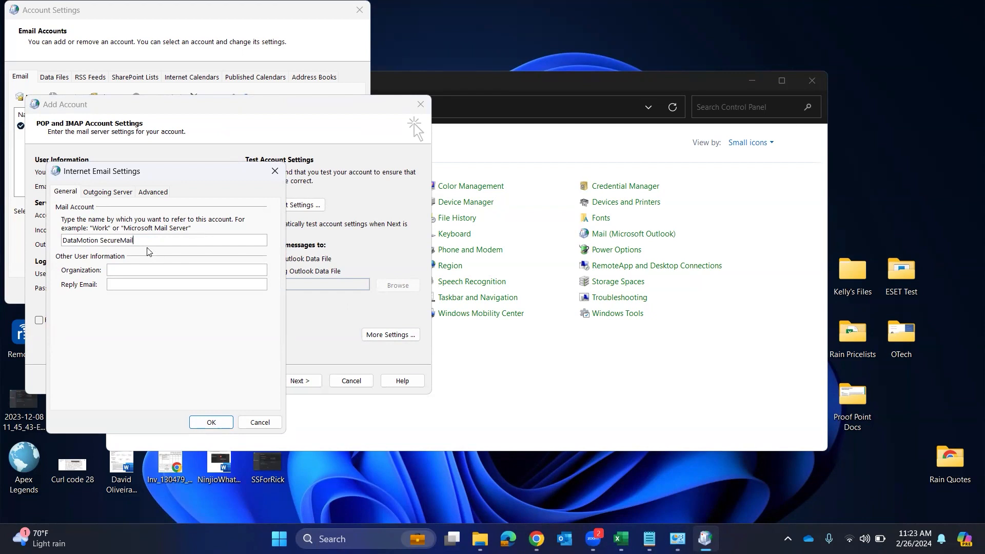
{"action": "left_click", "coordinate": [102, 192]}
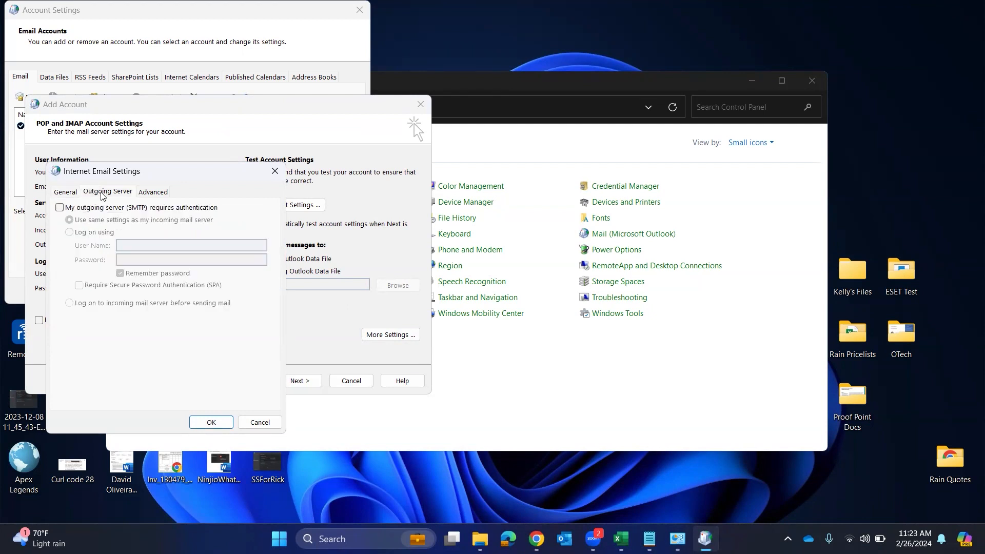
{"action": "left_click", "coordinate": [60, 208]}
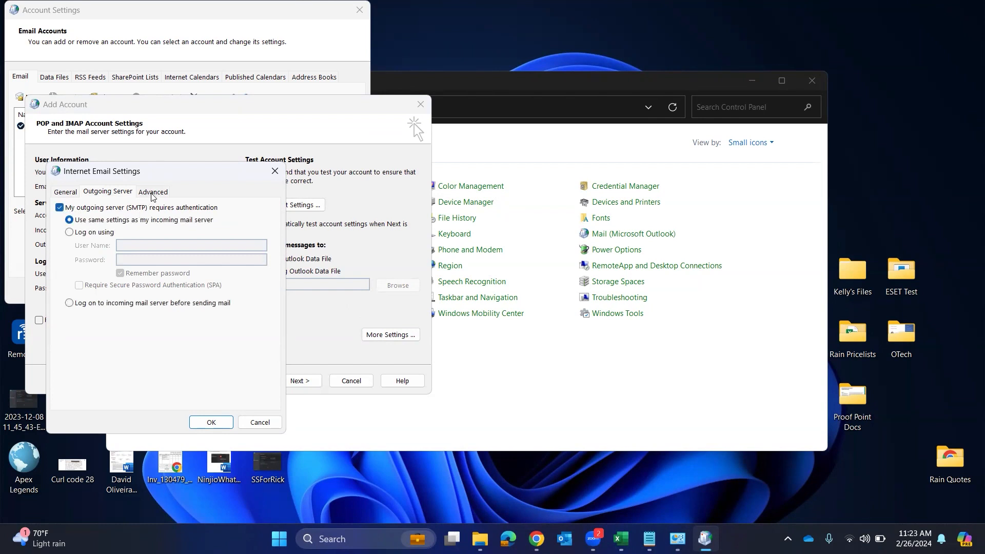
Encrypt incoming POP3 with SSL and set outgoing to STARTTLS on port 587
{"action": "left_click", "coordinate": [153, 194]}
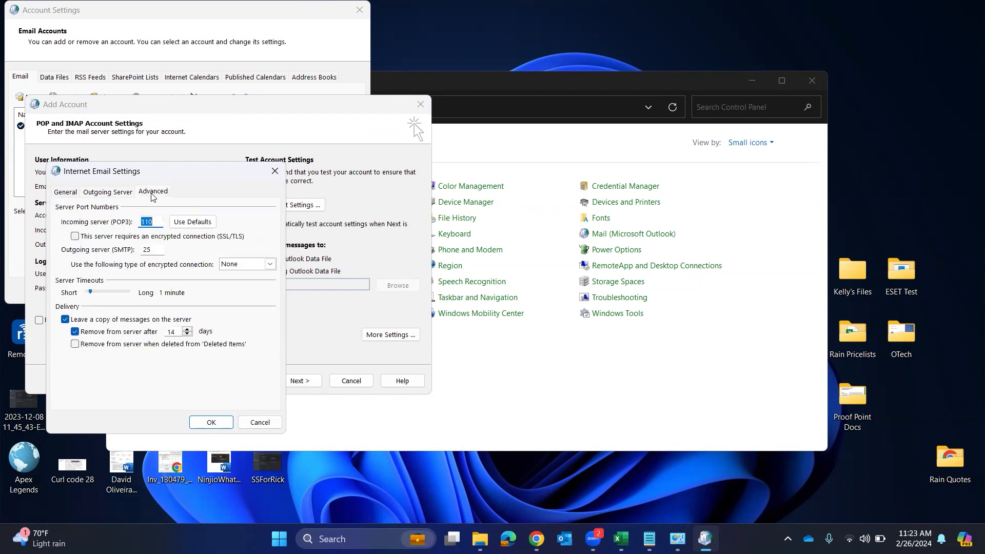
{"action": "left_click", "coordinate": [76, 237]}
{"action": "left_click", "coordinate": [244, 265]}
{"action": "left_click", "coordinate": [239, 293]}
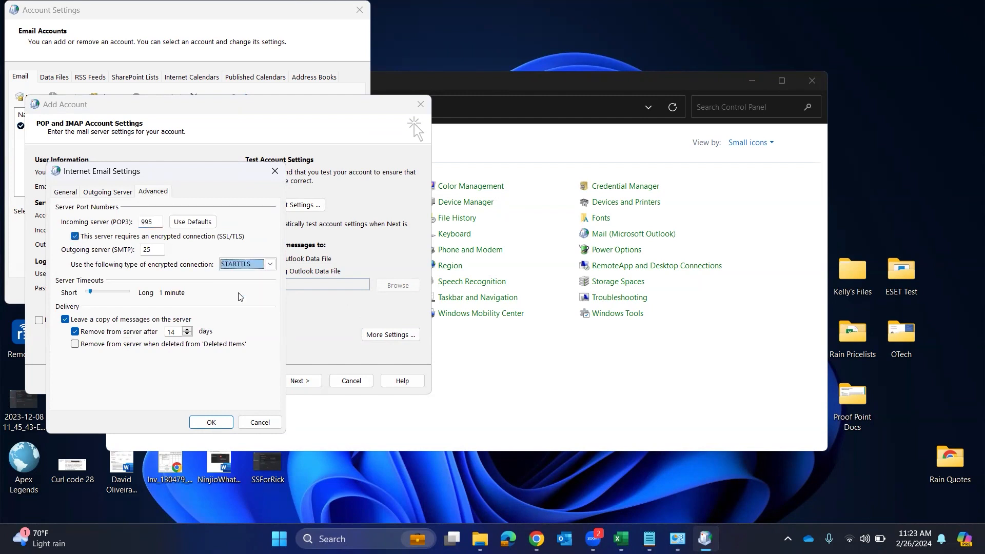
{"action": "left_click_drag", "start_coordinate": [156, 250], "coordinate": [129, 250]}
{"action": "type", "text": "587"}
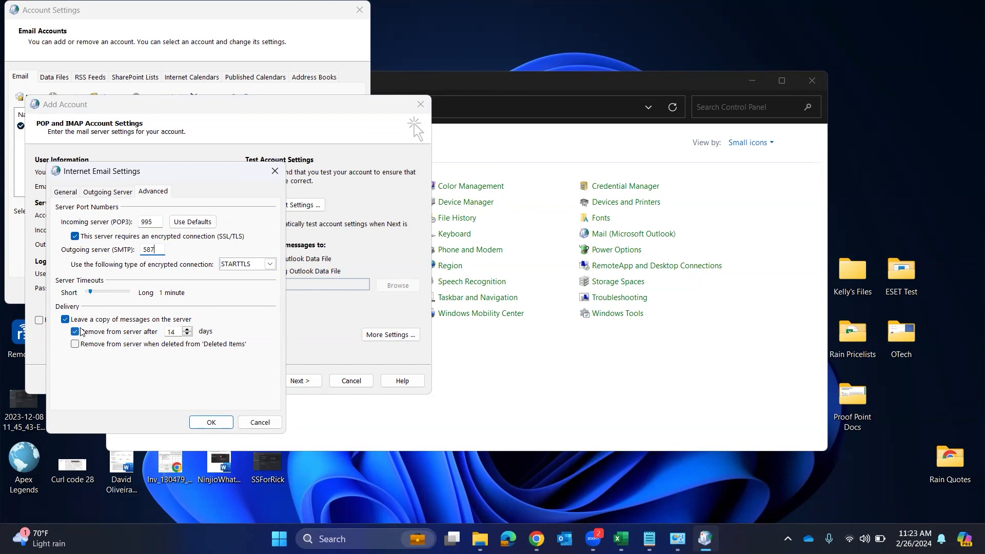
Stop removing server copies after 14 days, save the settings, and run the account test
{"action": "left_click", "coordinate": [75, 333]}
{"action": "left_click", "coordinate": [204, 424]}
{"action": "left_click", "coordinate": [296, 380]}
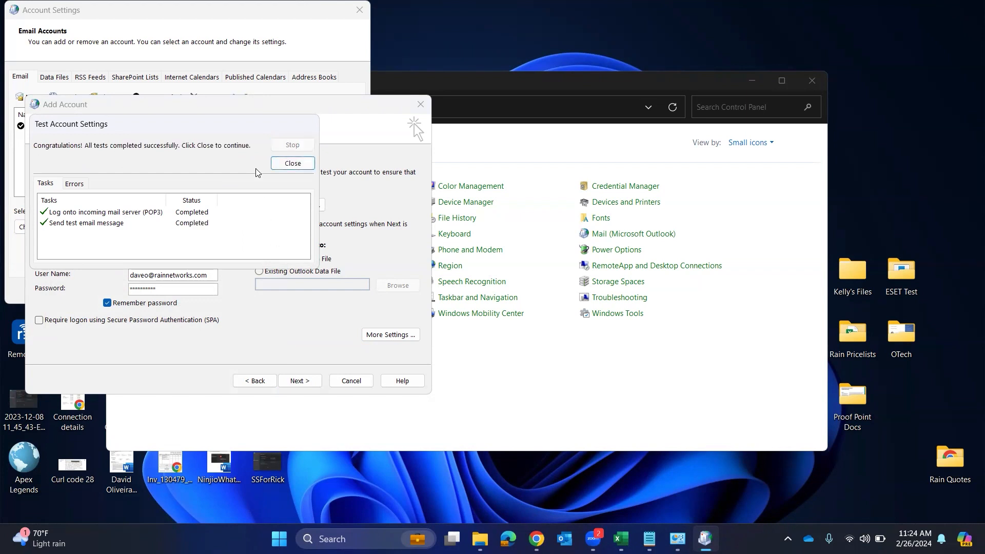
Dismiss the passed test, skip Outlook Mobile, finish the wizard, and close Account Settings
{"action": "left_click", "coordinate": [283, 168]}
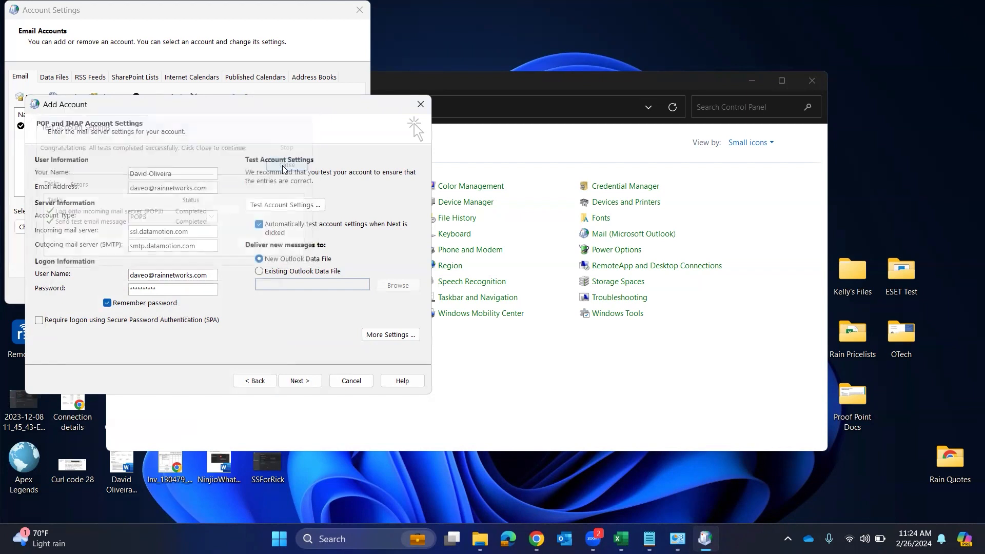
{"action": "left_click", "coordinate": [59, 306]}
{"action": "left_click", "coordinate": [299, 381]}
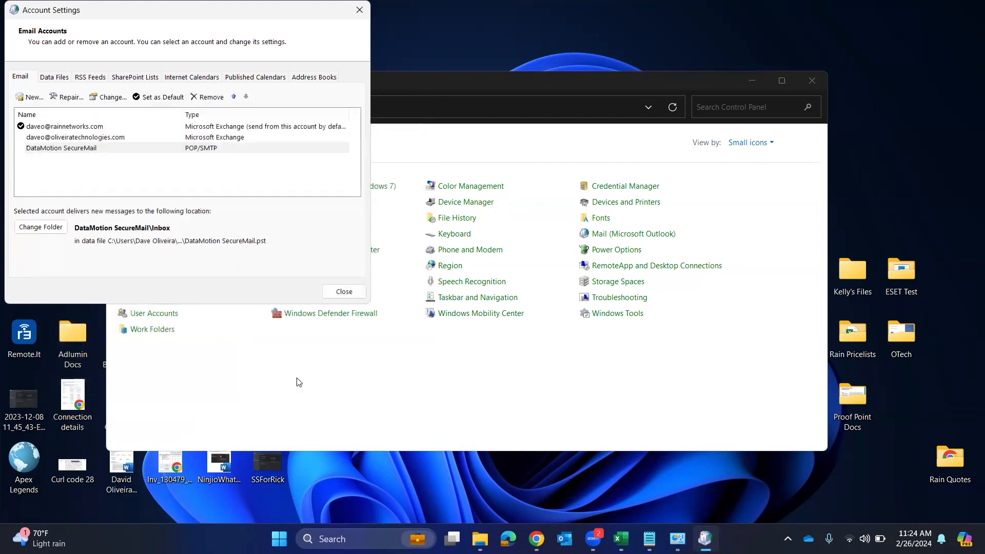
{"action": "left_click", "coordinate": [344, 291]}
Close Mail Setup and Control Panel, then launch Outlook from the taskbar
{"action": "left_click", "coordinate": [273, 214]}
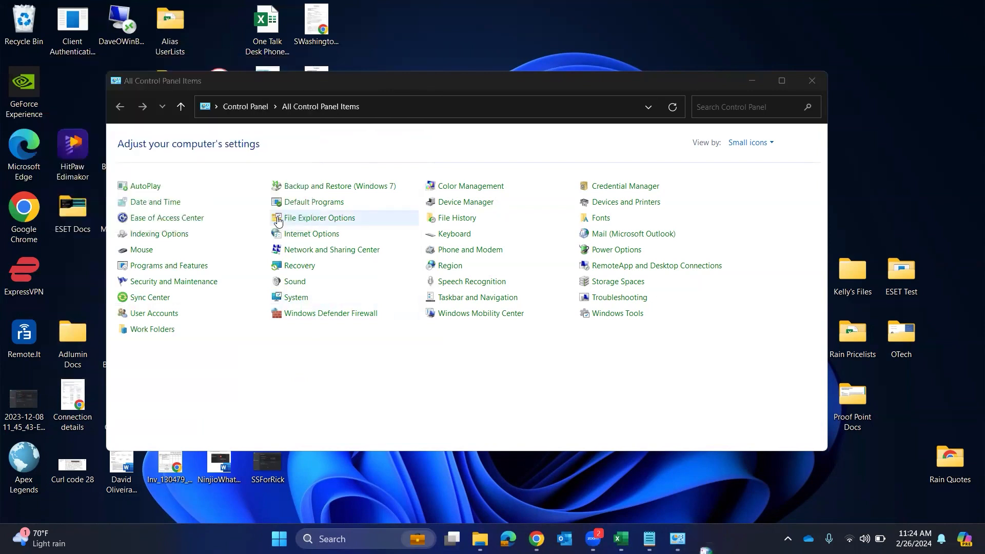
{"action": "left_click", "coordinate": [812, 81]}
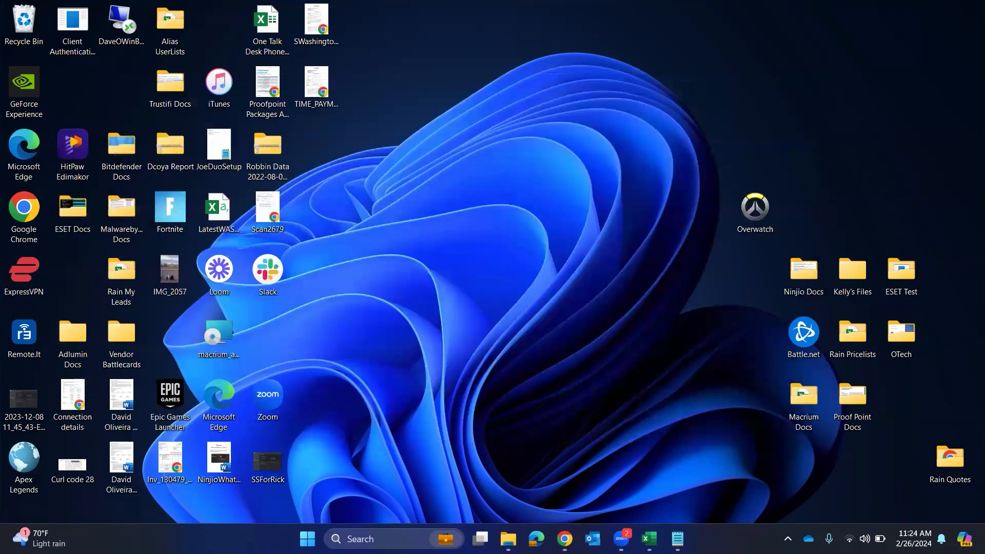
{"action": "left_click", "coordinate": [593, 539]}
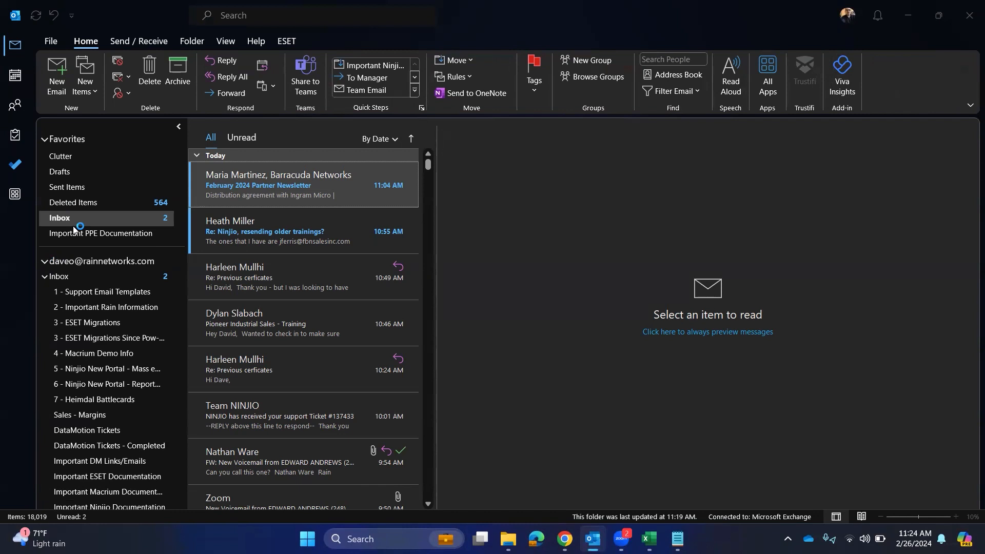
Create a new email sent from the DataMotion SecureMail account
{"action": "left_click", "coordinate": [58, 83]}
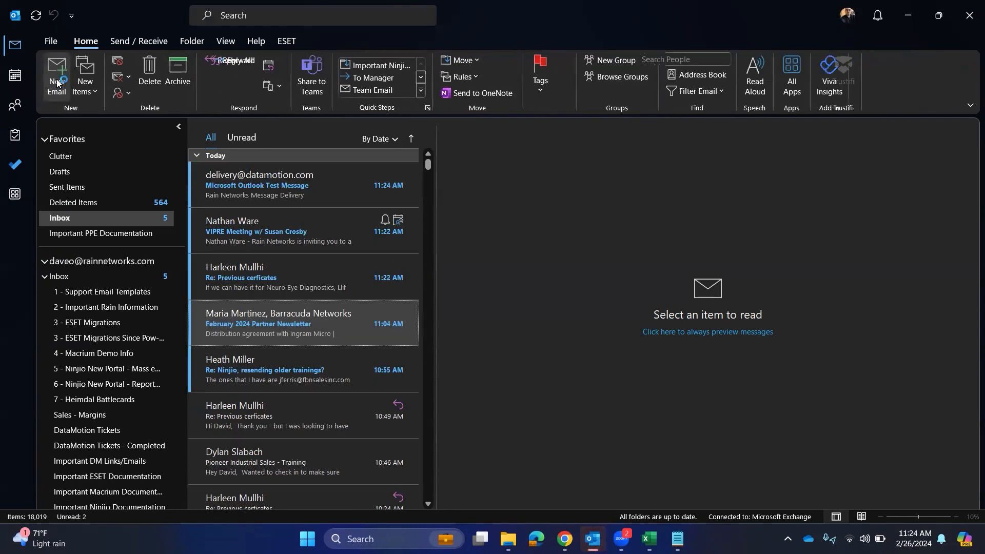
{"action": "left_click", "coordinate": [111, 141]}
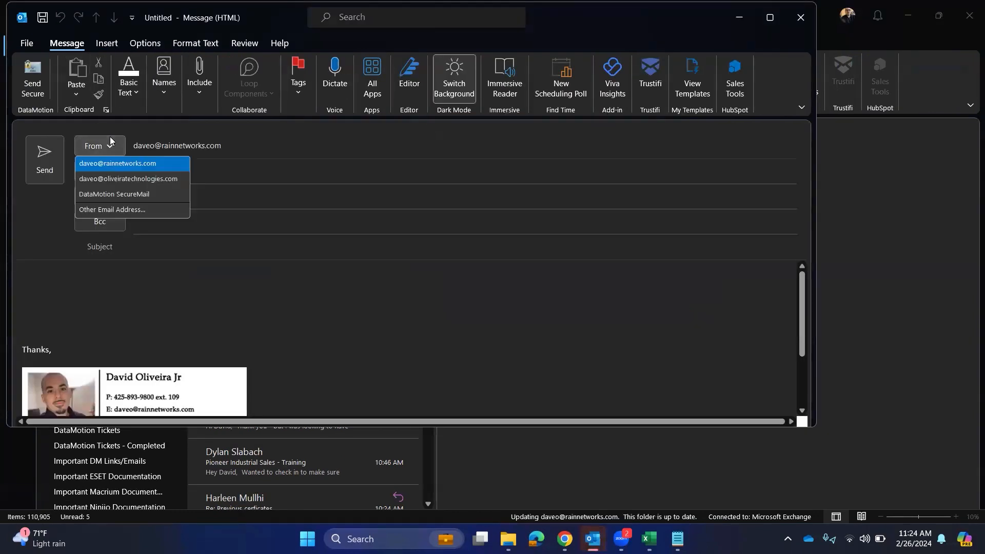
{"action": "left_click", "coordinate": [128, 194]}
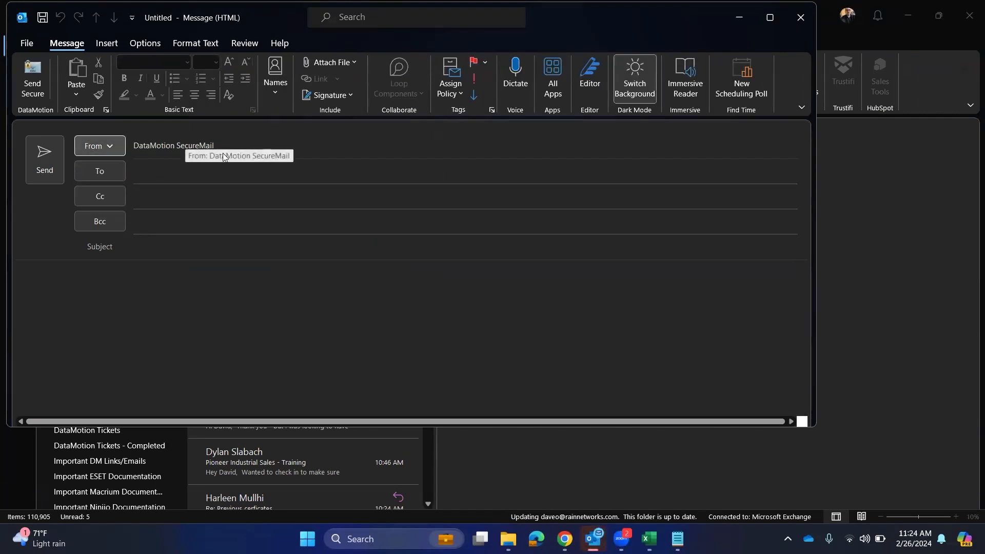
Address it to a suggested contact with subject 'Test' and body 'Test'
{"action": "left_click", "coordinate": [170, 168]}
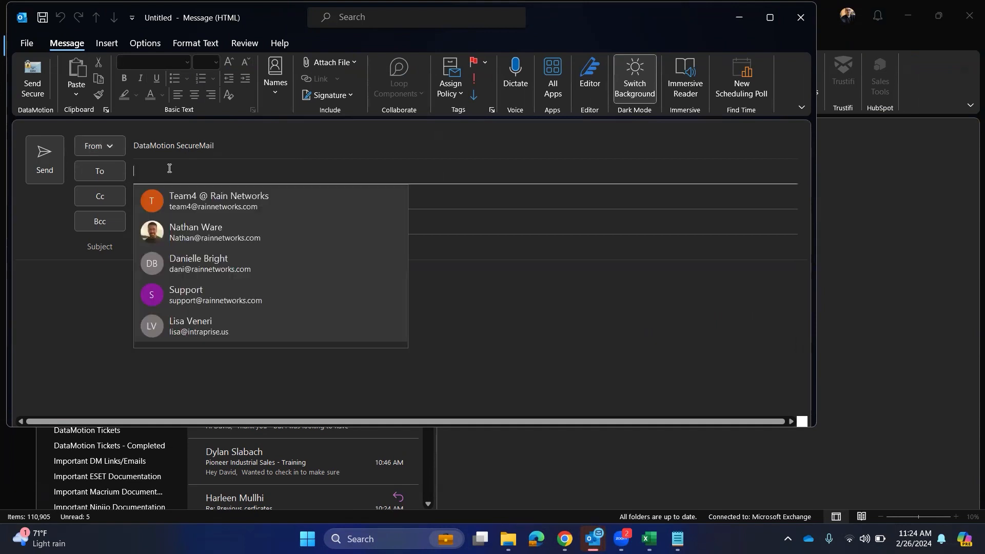
{"action": "type", "text": "d"}
{"action": "left_click", "coordinate": [179, 193]}
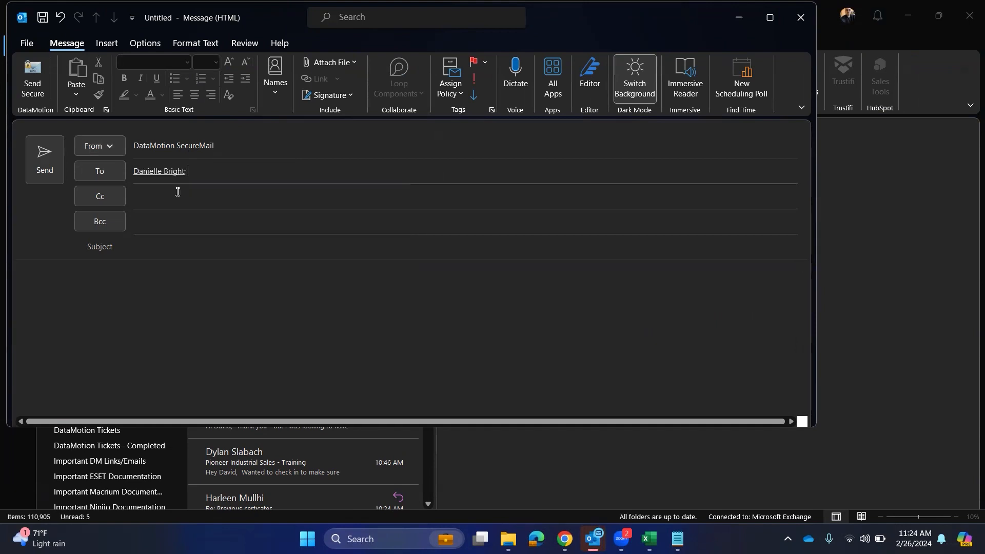
{"action": "left_click", "coordinate": [180, 256]}
{"action": "type", "text": "Test"}
{"action": "key", "text": "Tab"}
{"action": "type", "text": "Test"}
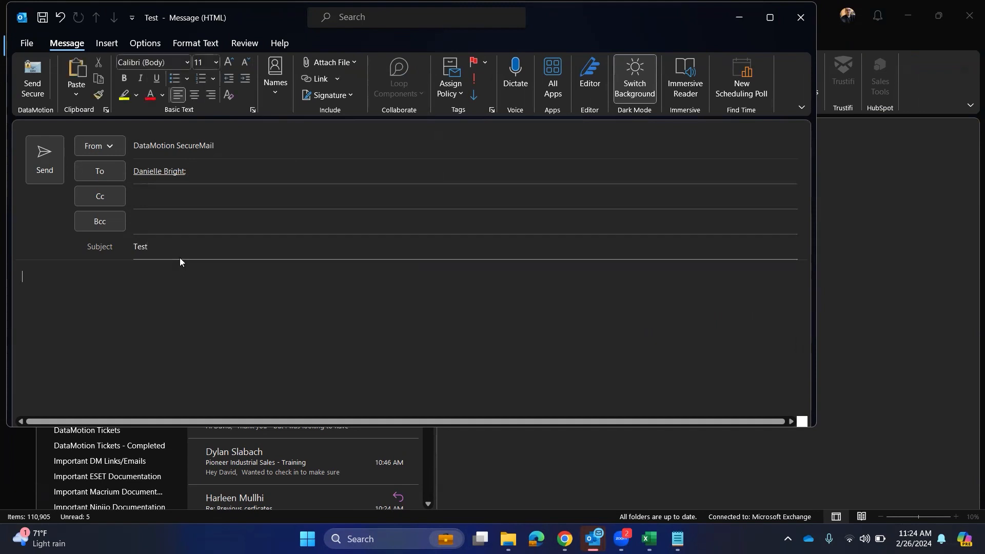